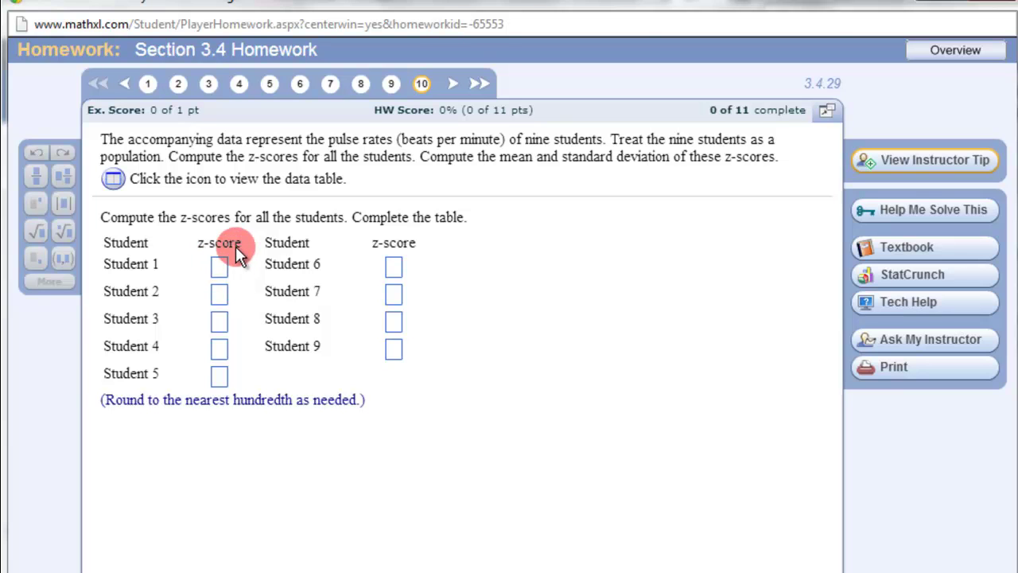
- Show the nine-student Pulse Rates table for problem 3.4.29 and bring up its export options
left_click(112, 178)
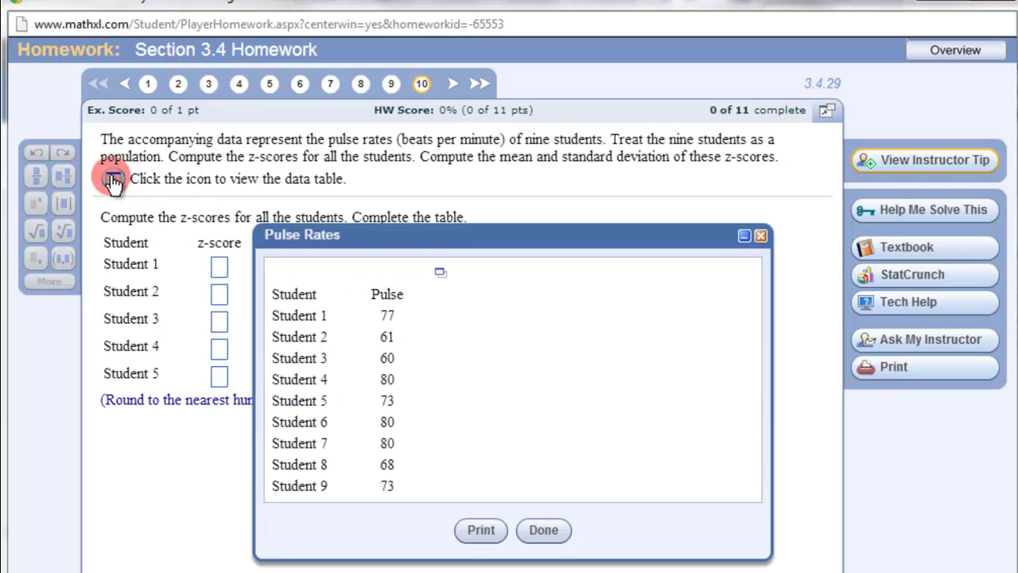
left_click_drag(441, 236, 420, 143)
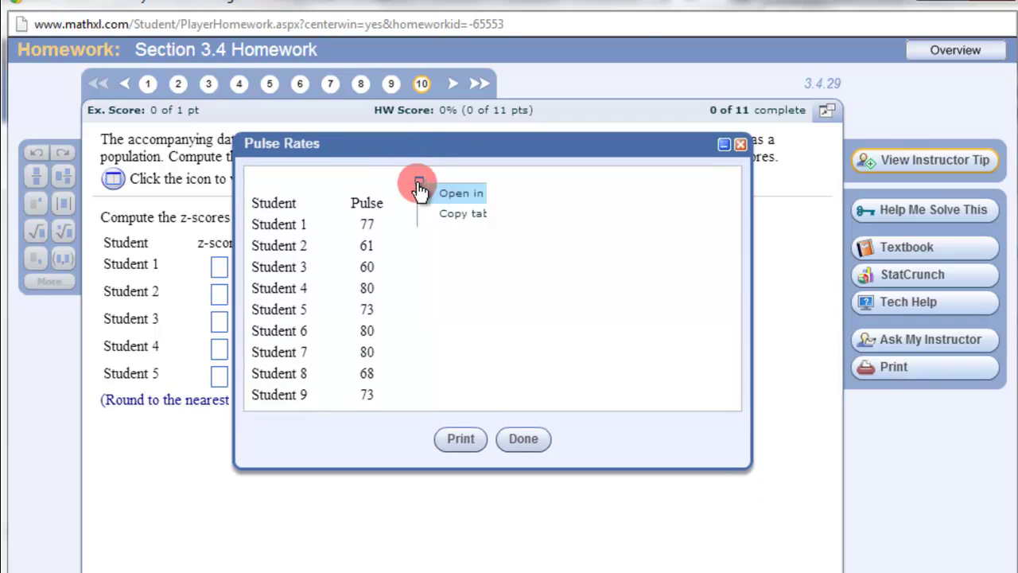
left_click(420, 181)
- Load the nine pulse rates into StatCrunch and place the Word z-score formula page beside it
left_click(455, 194)
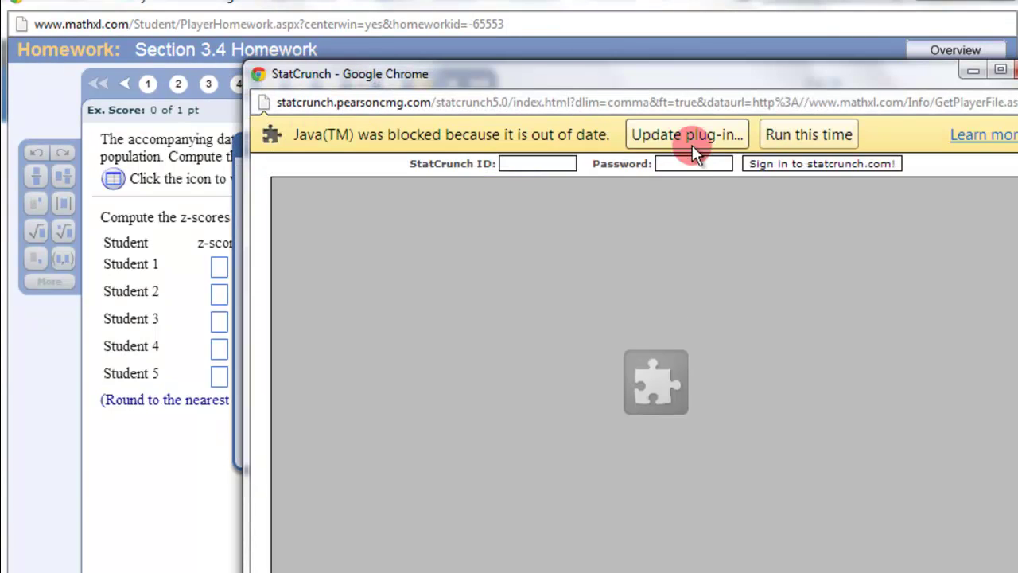
left_click(765, 133)
left_click_drag(756, 79, 607, 13)
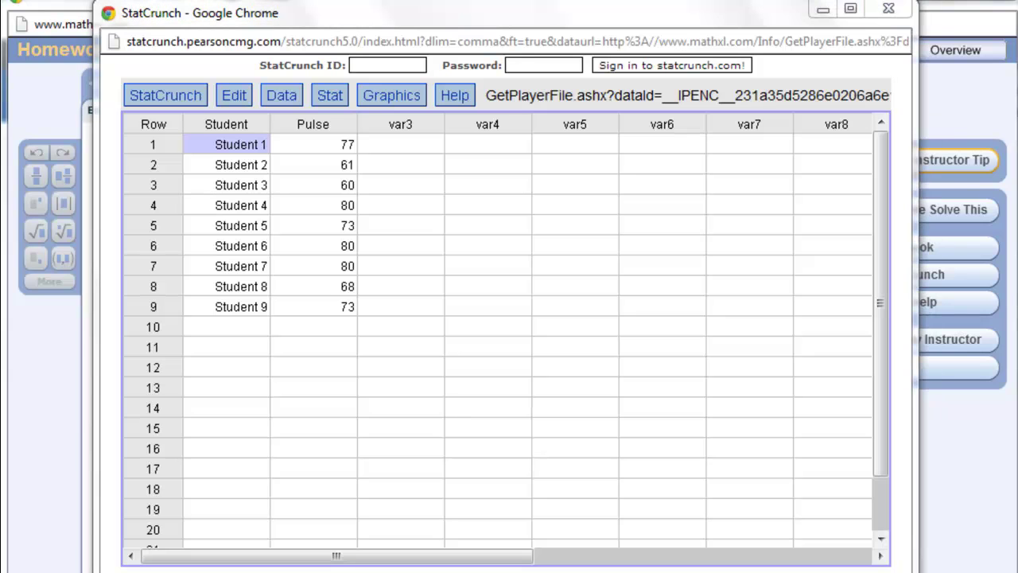
left_click_drag(1017, 32, 693, 37)
left_click(626, 408)
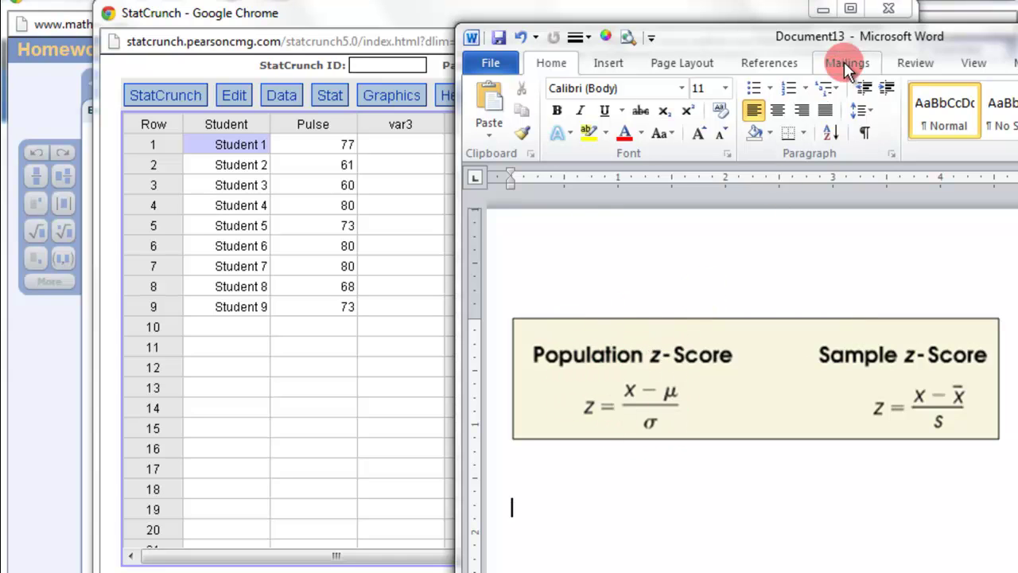
- Slide the Word formula window to the right, off the StatCrunch pulse grid
left_click_drag(856, 35, 827, 24)
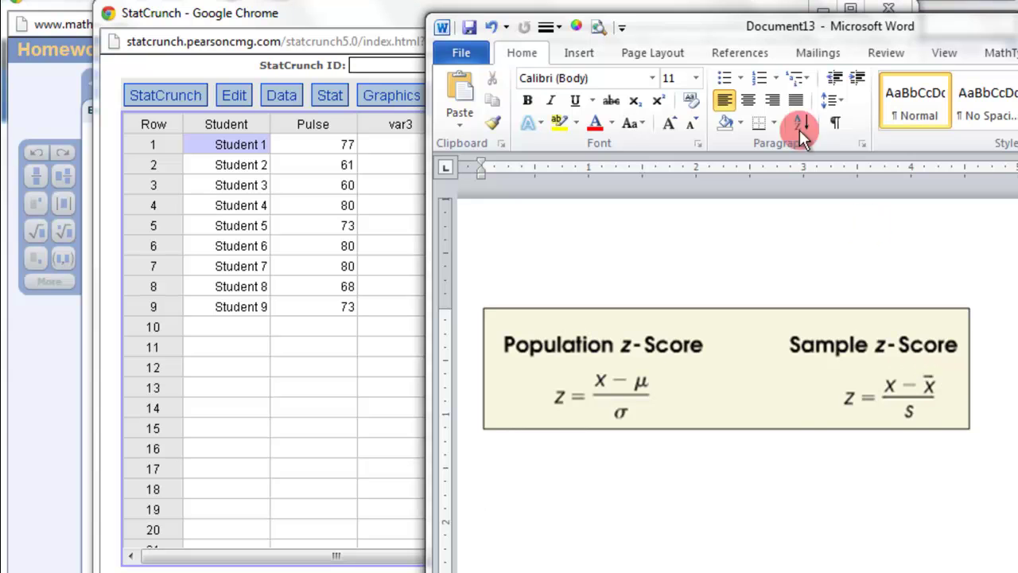
left_click_drag(730, 28, 1017, 52)
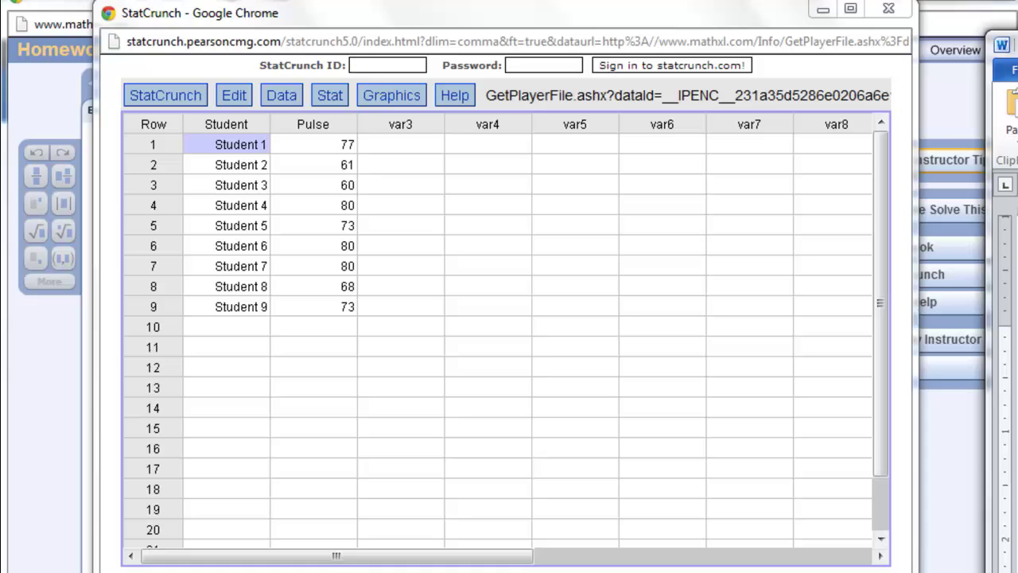
- Start Summary Stats > Columns for the Pulse column and advance to the statistics list
left_click(319, 90)
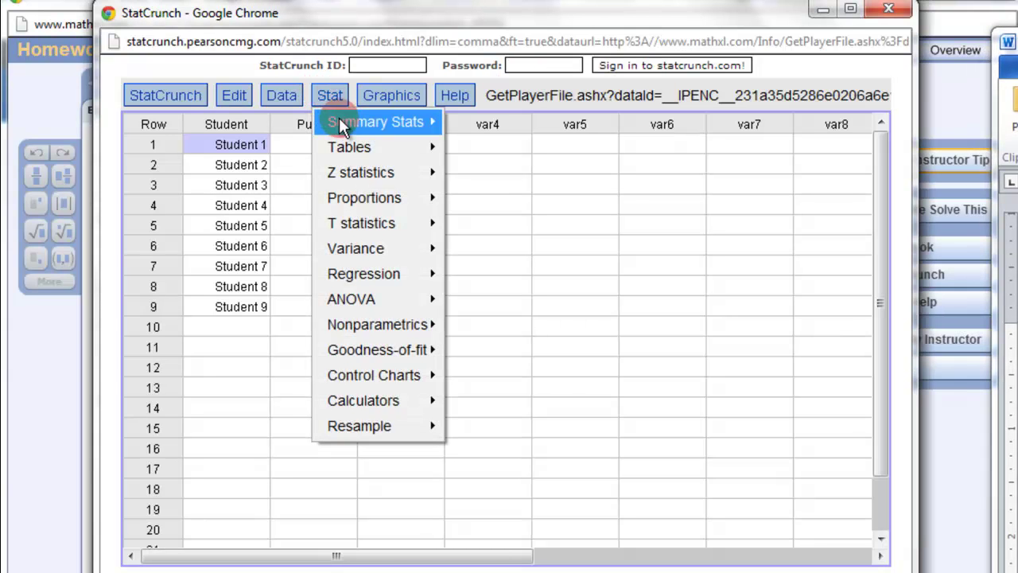
mouse_move(339, 116)
left_click(271, 121)
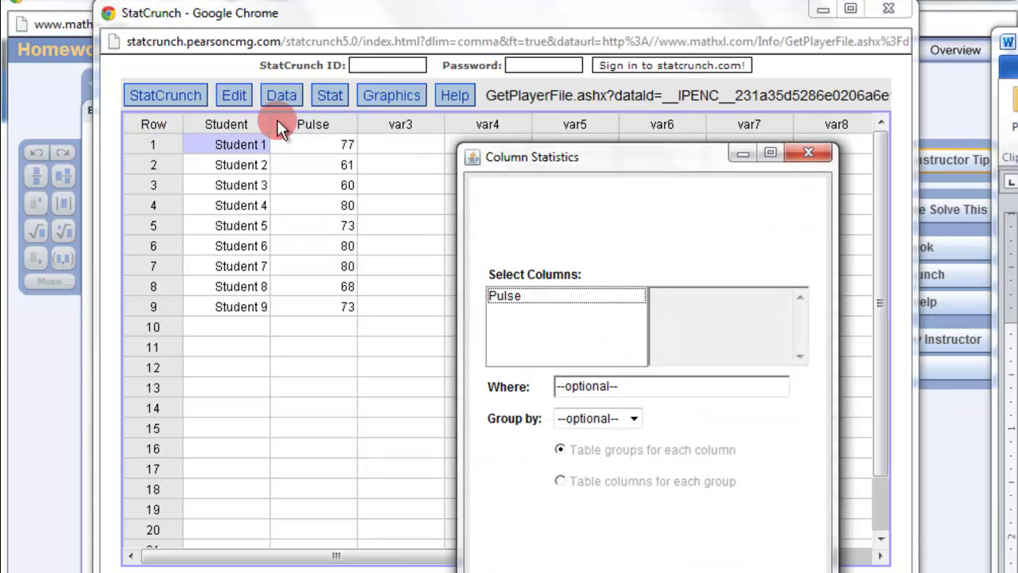
left_click_drag(592, 160, 438, 53)
left_click(417, 194)
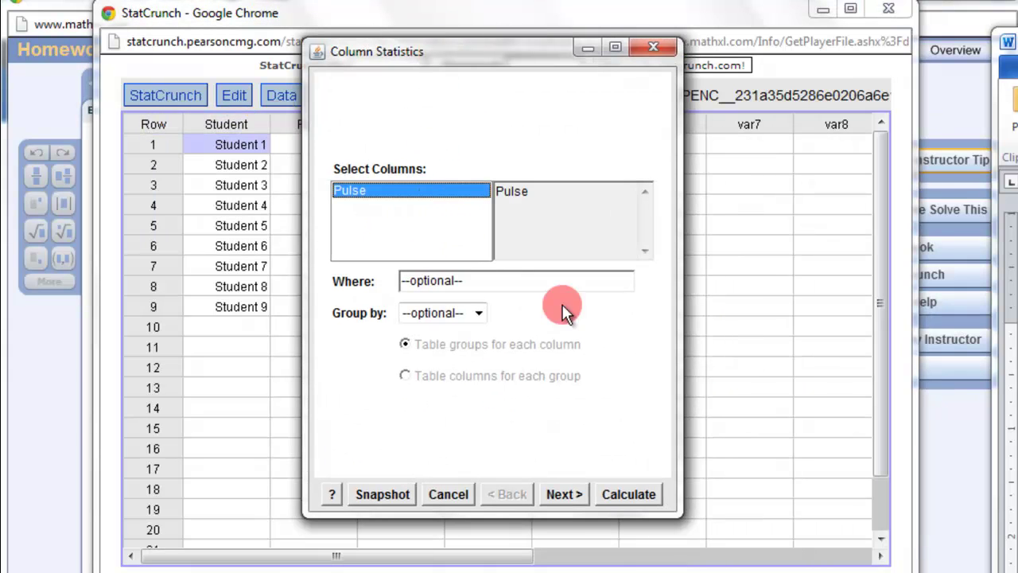
left_click(563, 494)
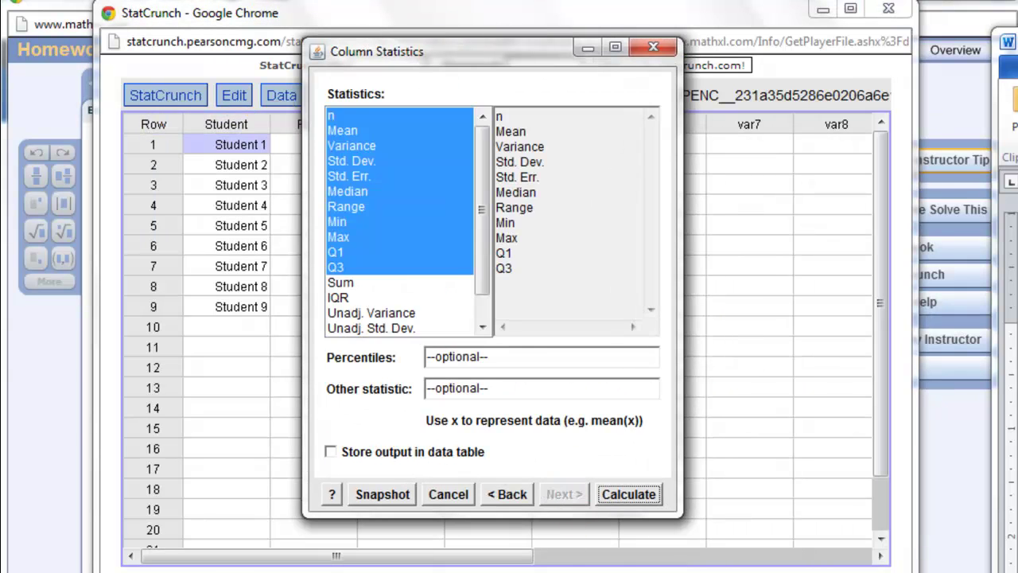
- Deselect n, Variance, Std. Dev., Std. Err., Median, Min, Range, Max, Q1 and Q3
left_click(347, 116, "ctrl")
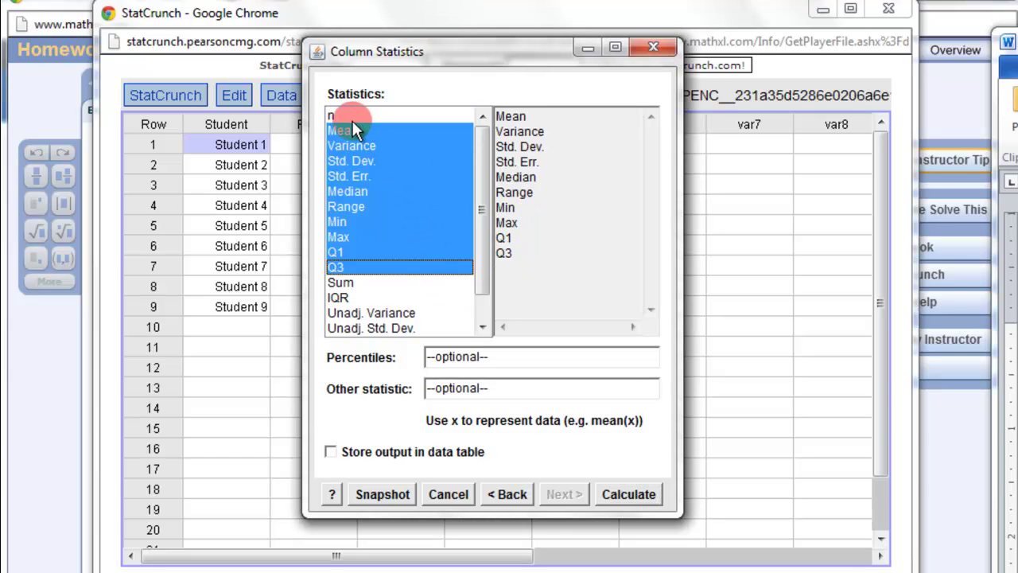
left_click(368, 145, "ctrl")
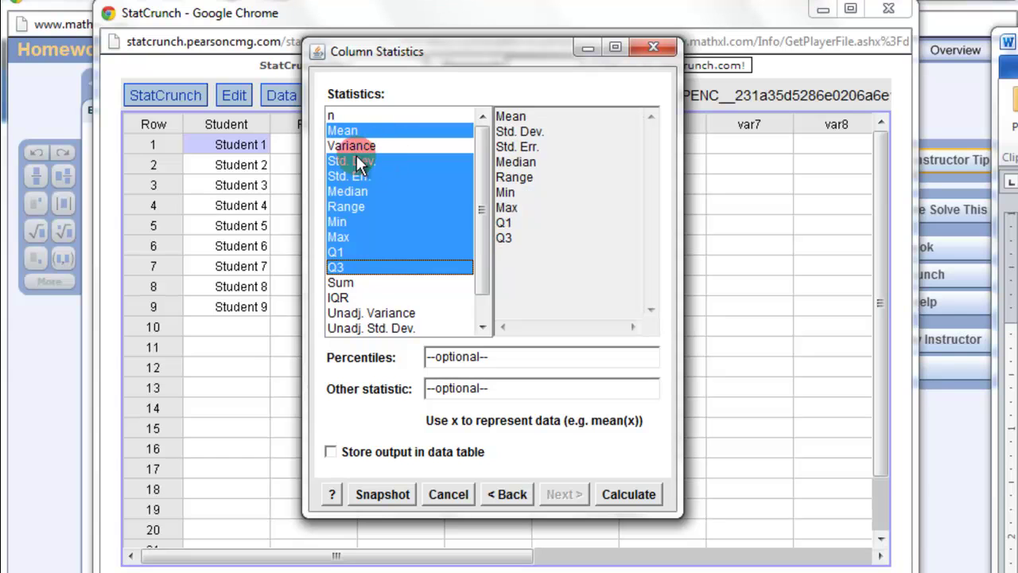
left_click(357, 159, "ctrl")
left_click(363, 173, "ctrl")
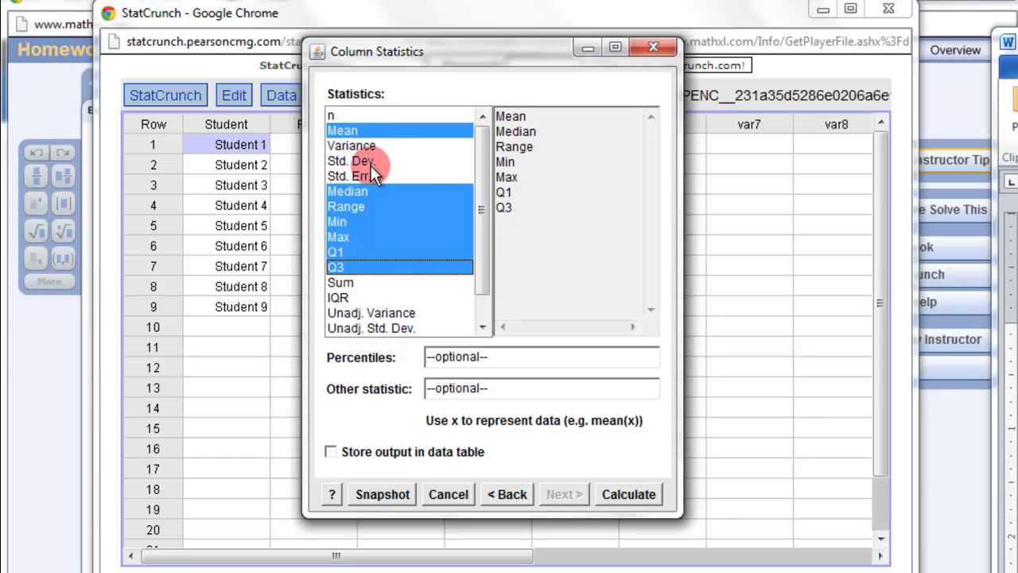
left_click(368, 190, "ctrl")
left_click(369, 220, "ctrl")
left_click(369, 206, "ctrl")
left_click(369, 236, "ctrl")
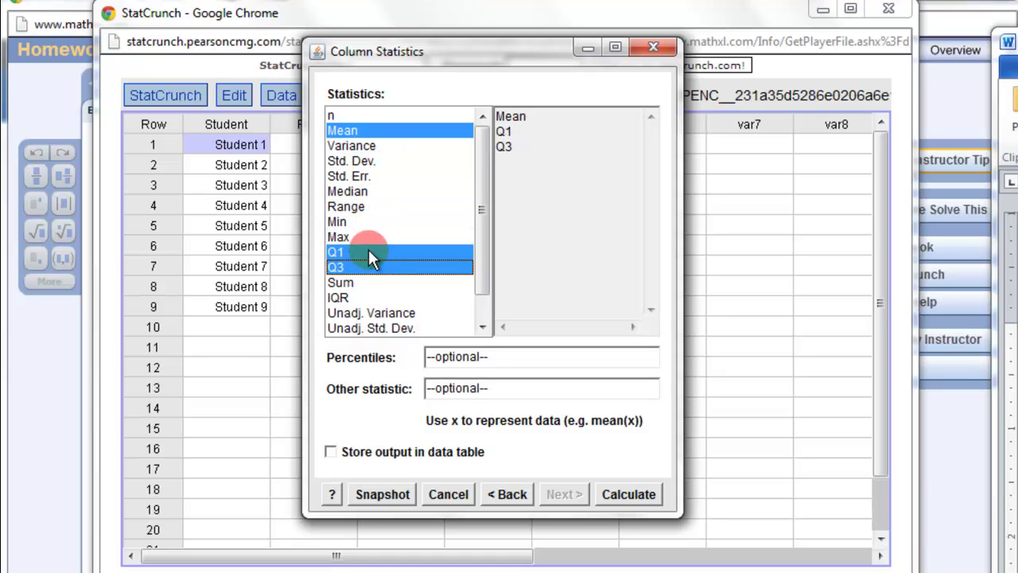
left_click(368, 252, "ctrl")
left_click(371, 265, "ctrl")
- Add Unadj. Std. Dev., store the output in the data table, and calculate
left_click_drag(486, 178, 481, 219)
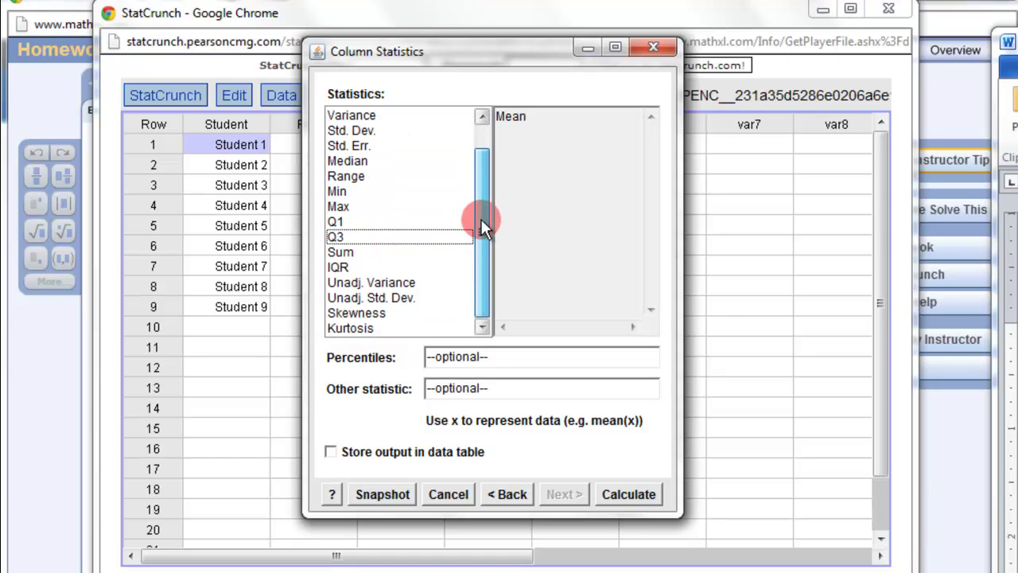
left_click(358, 298, "ctrl")
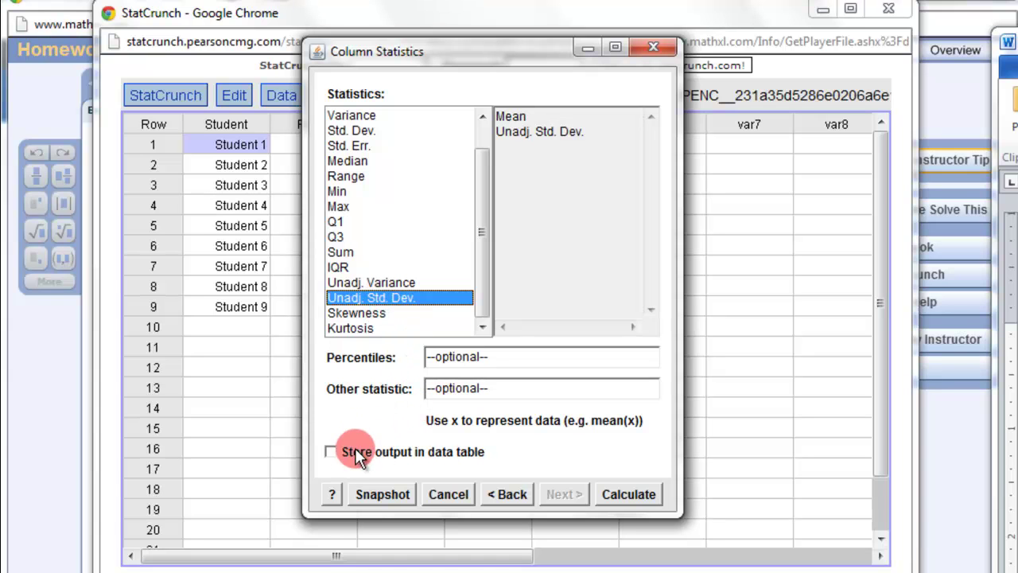
left_click(330, 452)
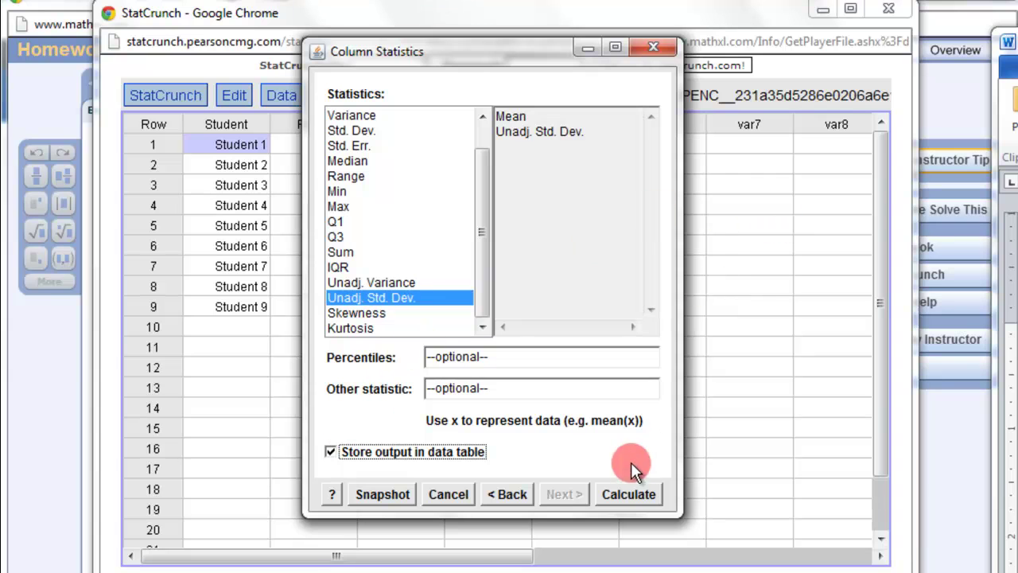
left_click(632, 492)
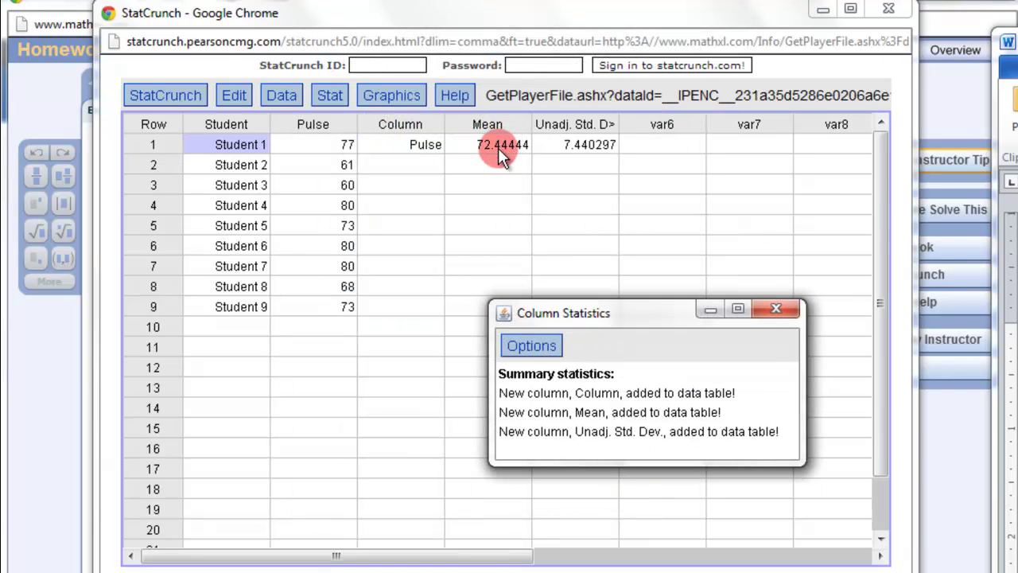
- Close the summary report and bring the StatCrunch pulse table back in front of Word
left_click(780, 310)
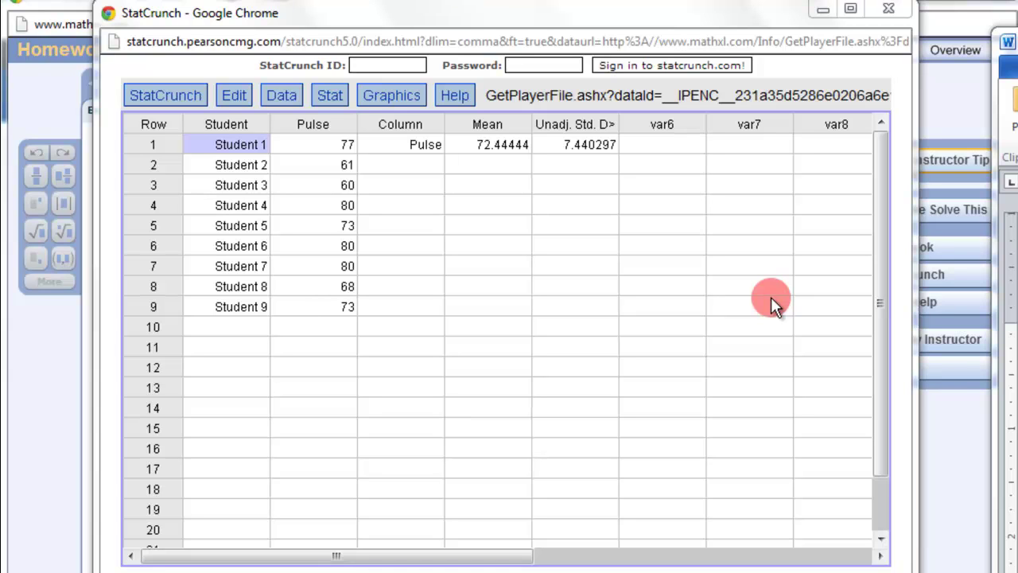
left_click_drag(1017, 40, 861, 38)
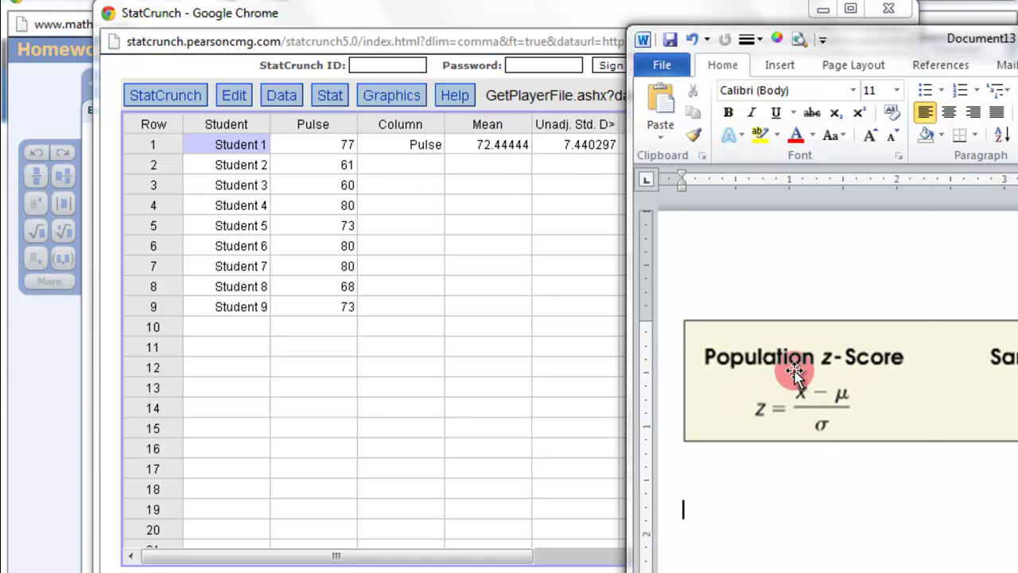
left_click(530, 303)
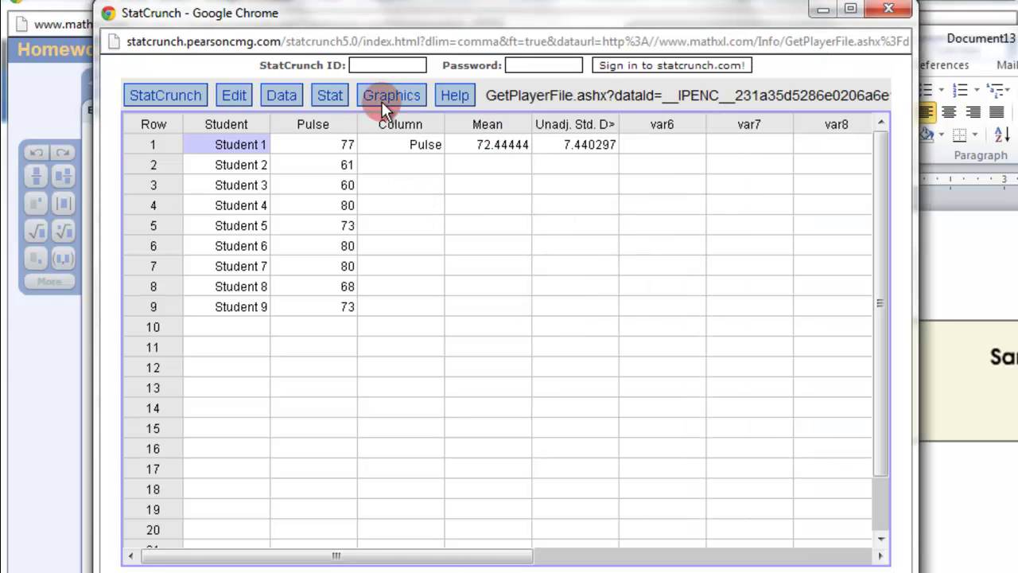
left_click(651, 147)
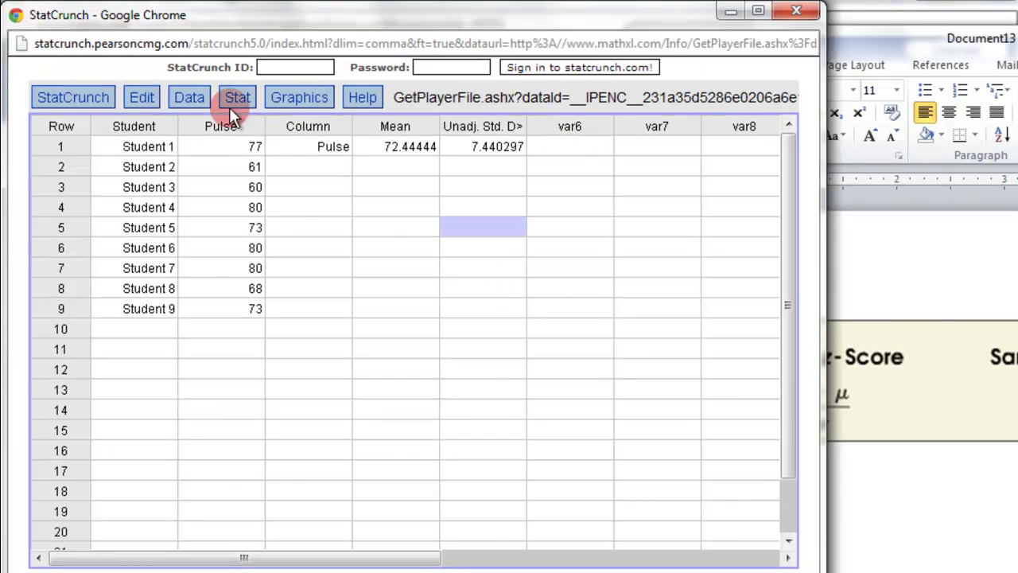
- Start a new computed column from Data > Compute expression
left_click(190, 96)
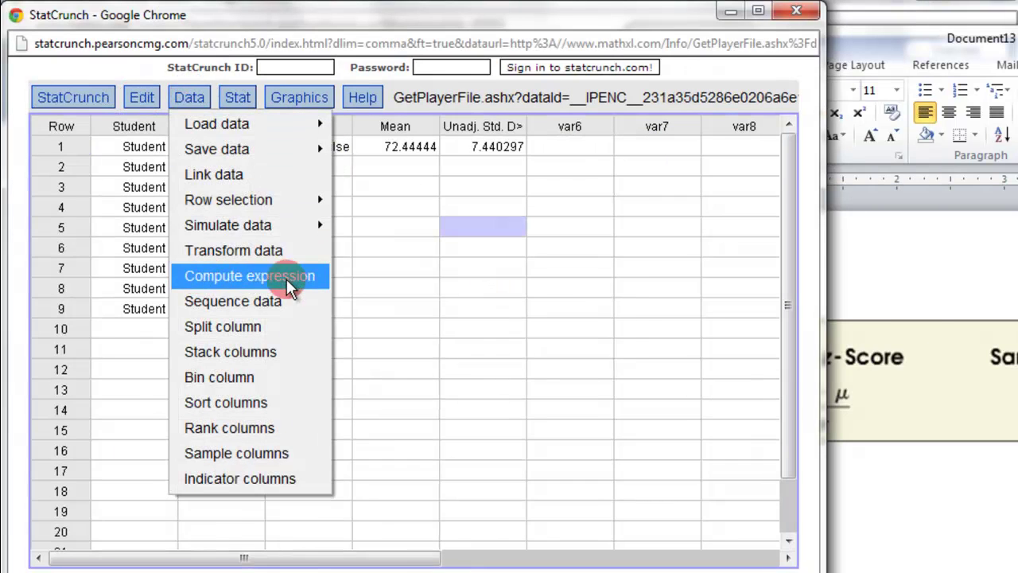
left_click(236, 276)
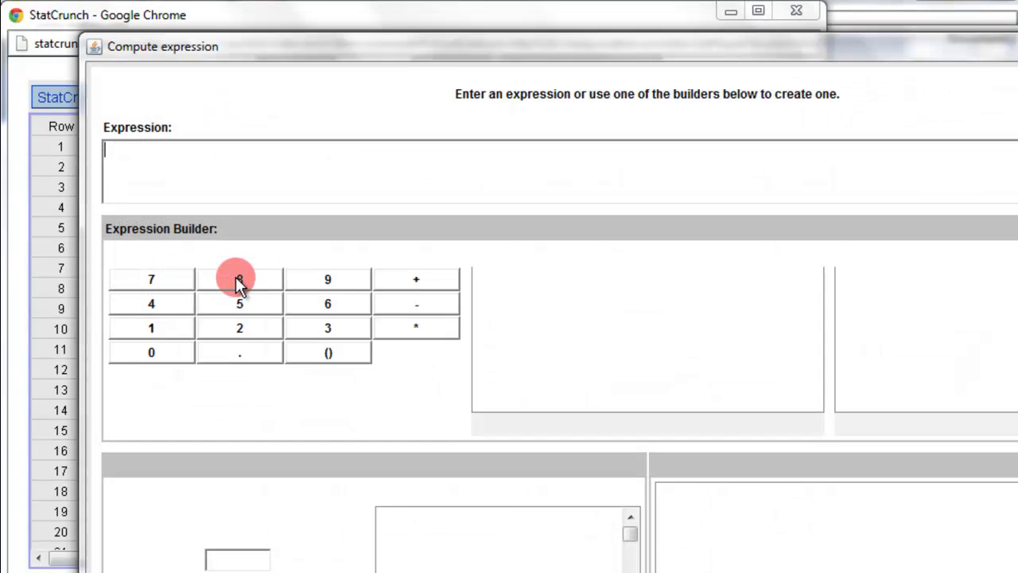
left_click(438, 32)
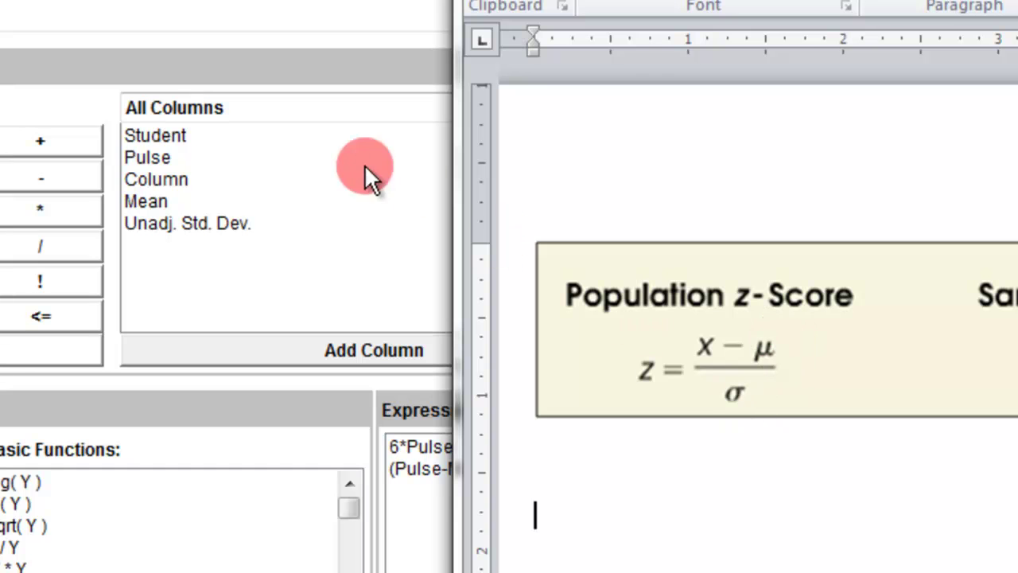
- Build the expression (Pulse-Mean)/"Unadj. Std. Dev." from the column list and typed operators
left_click(175, 158)
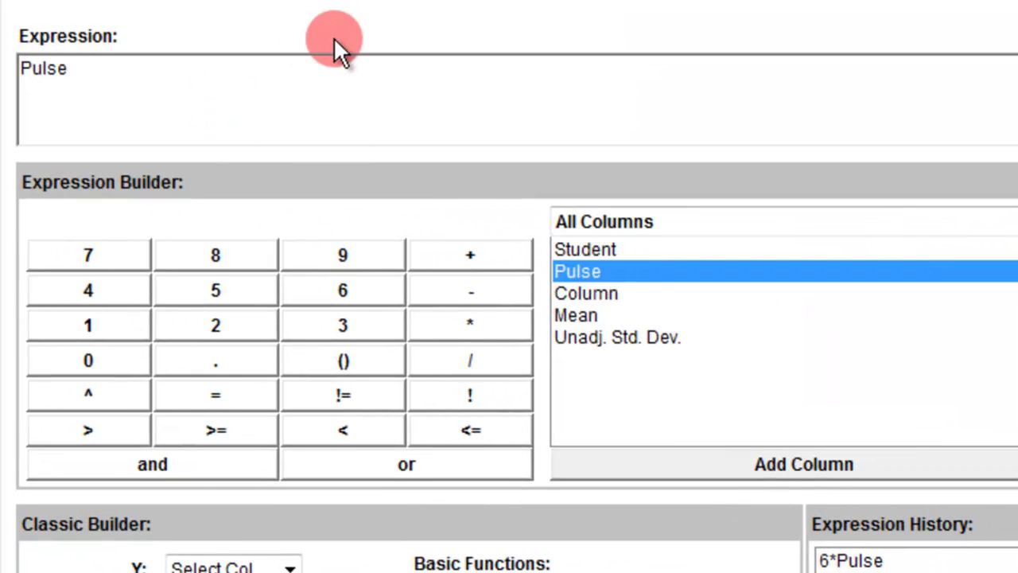
type("-")
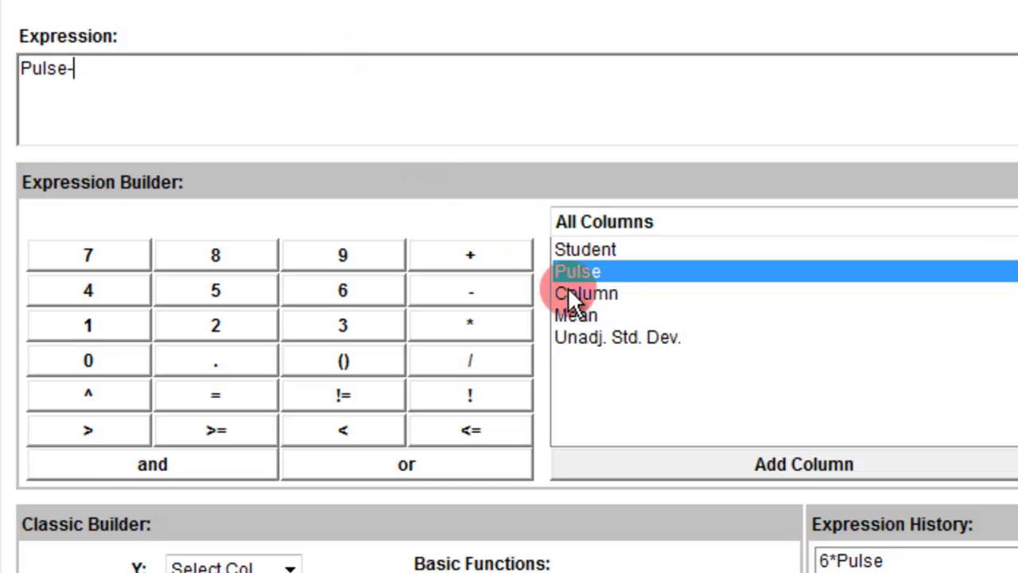
left_click(576, 315)
type(")")
left_click(23, 69)
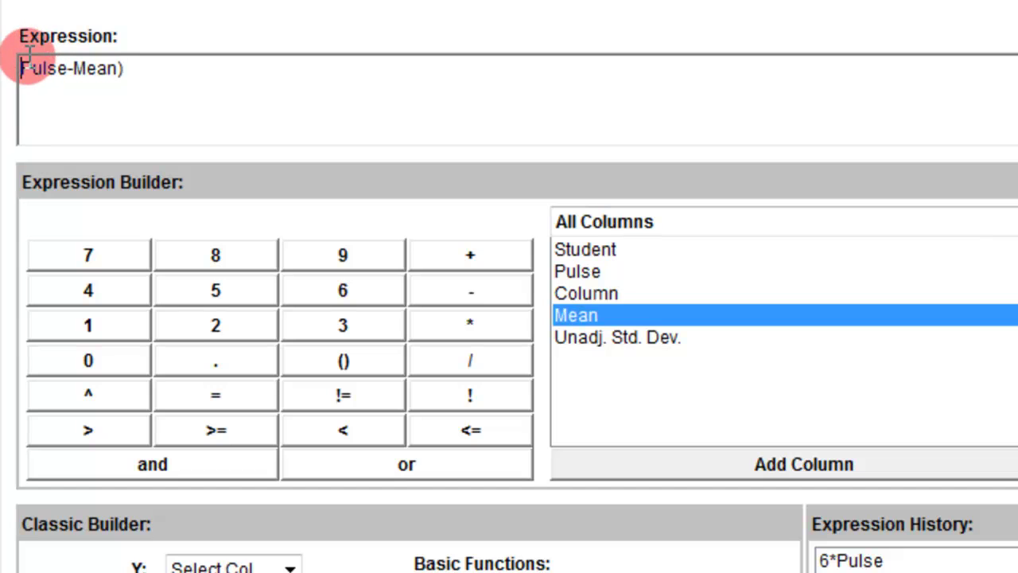
type("(")
left_click(214, 71)
type("/")
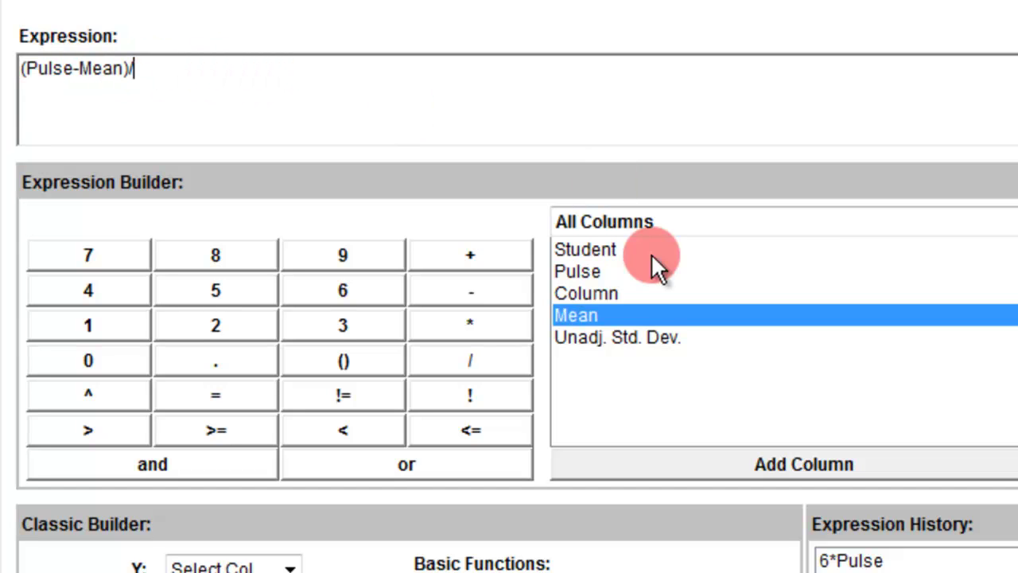
double_click(639, 341)
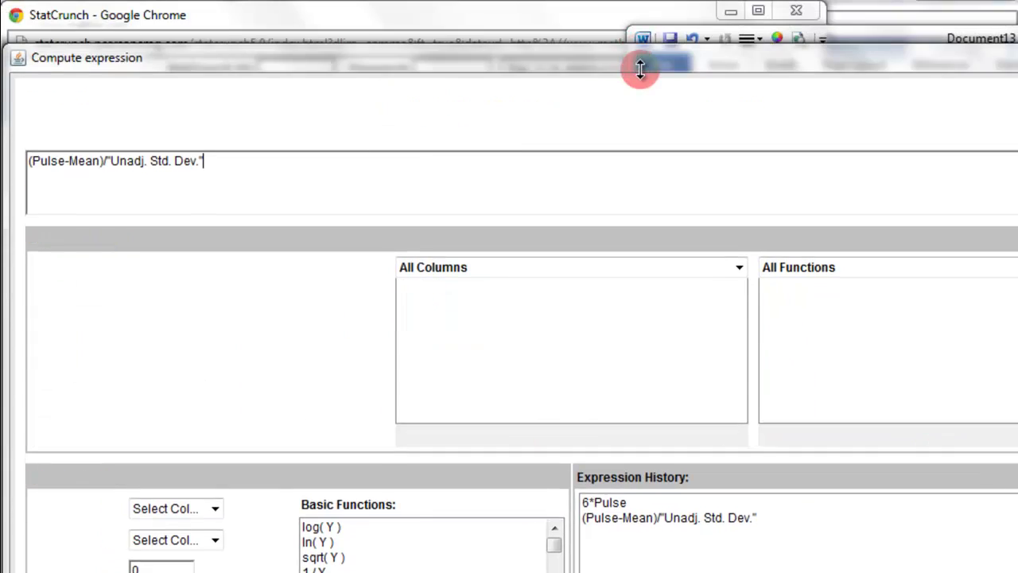
left_click_drag(640, 69, 644, 6)
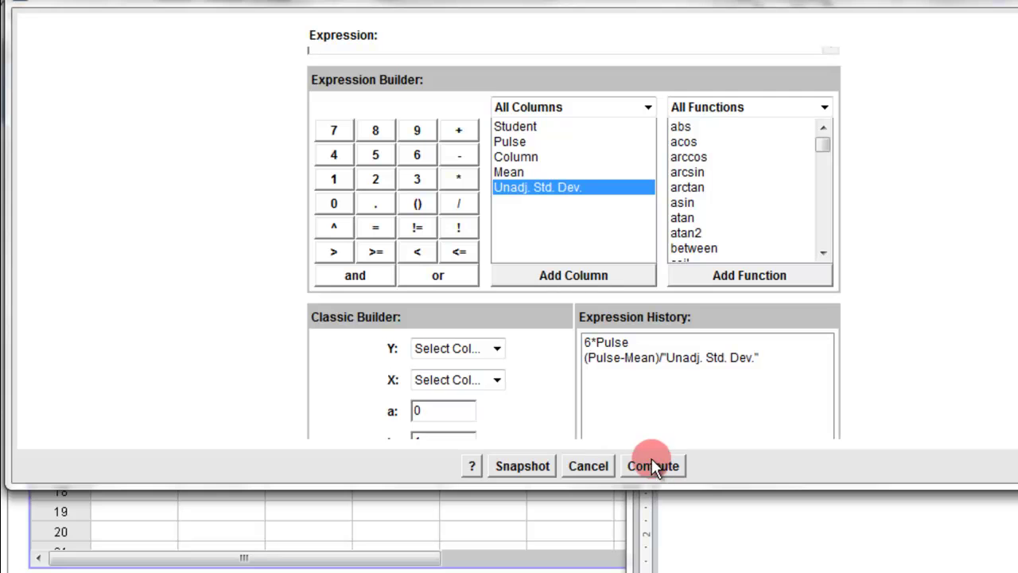
- Compute the z-score column and dismiss the result message
left_click(651, 465)
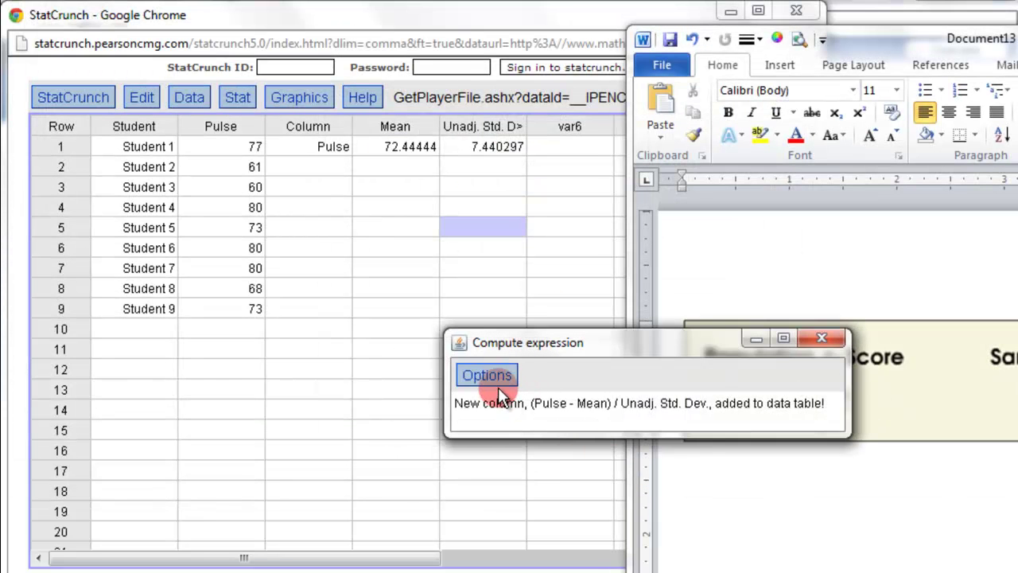
left_click(821, 338)
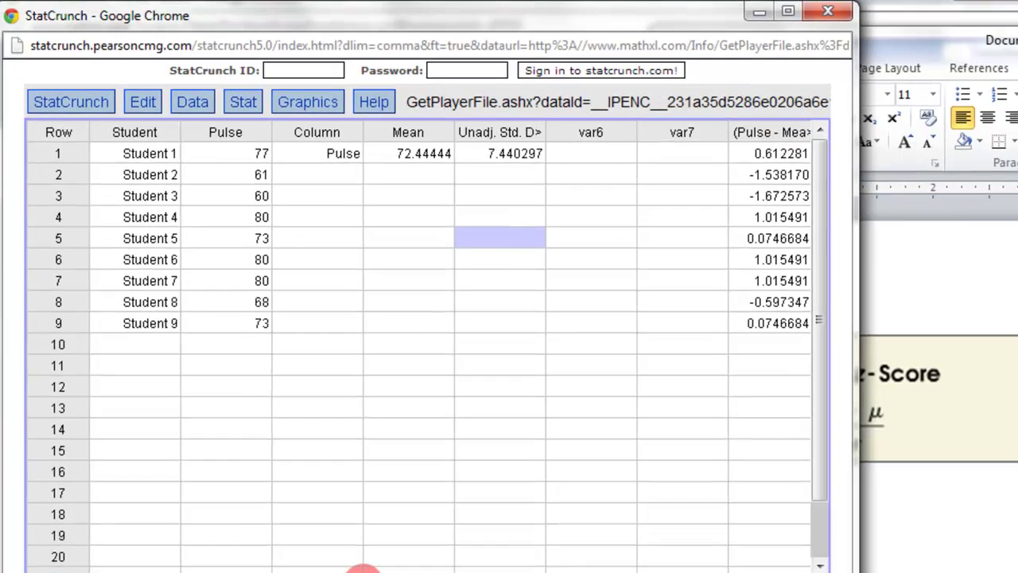
left_click_drag(356, 558, 398, 569)
- Move the nine z-score values next to Pulse and check the first value, 0.6122814
left_click(833, 167)
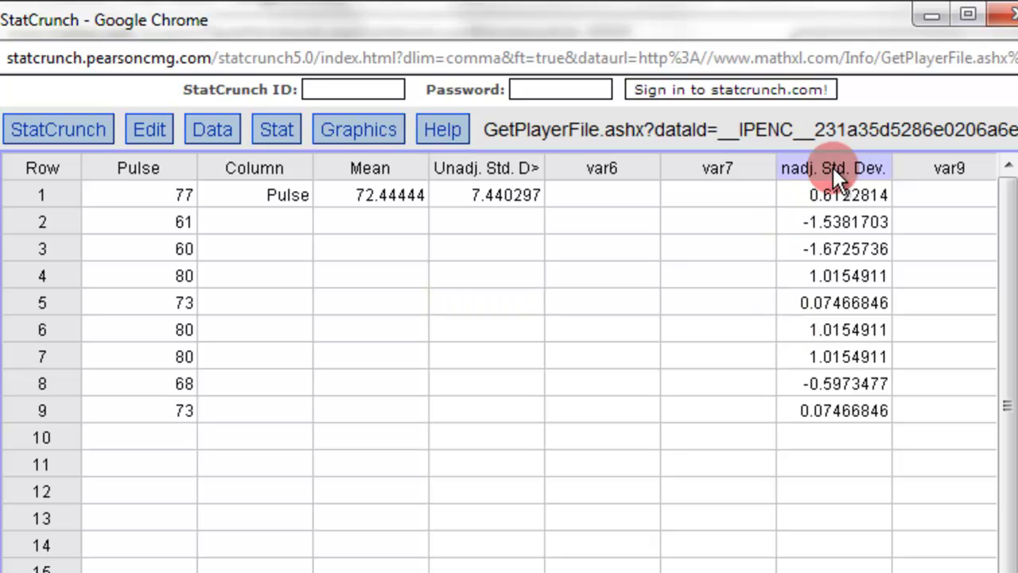
left_click_drag(832, 167, 840, 409)
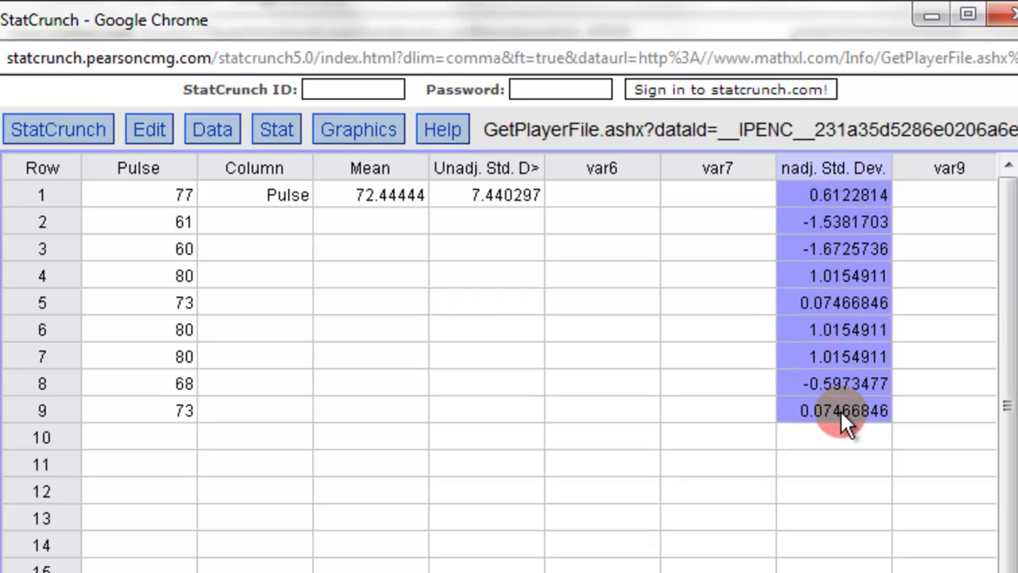
scroll(509, 358, "left", 1)
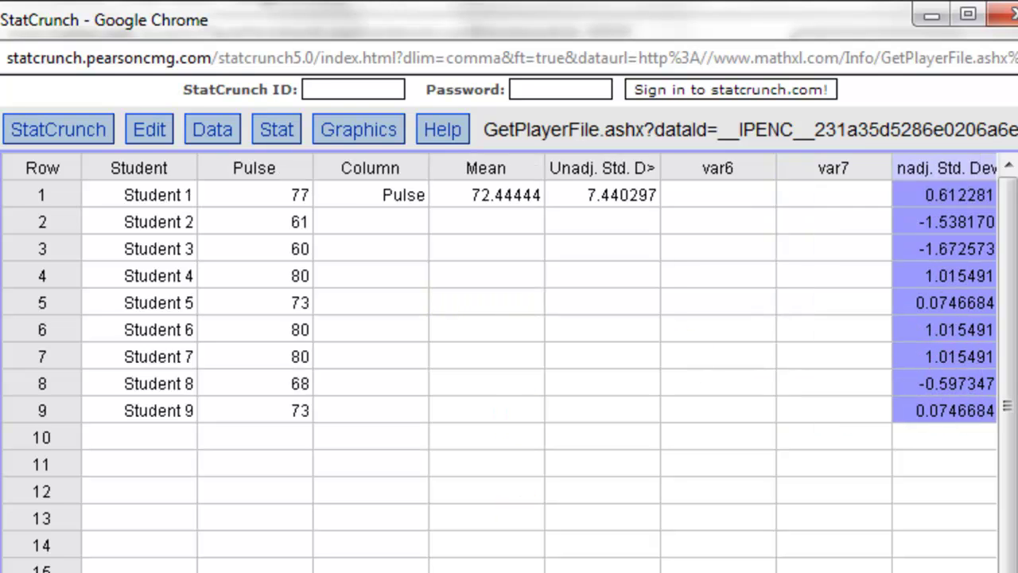
left_click_drag(361, 175, 363, 167)
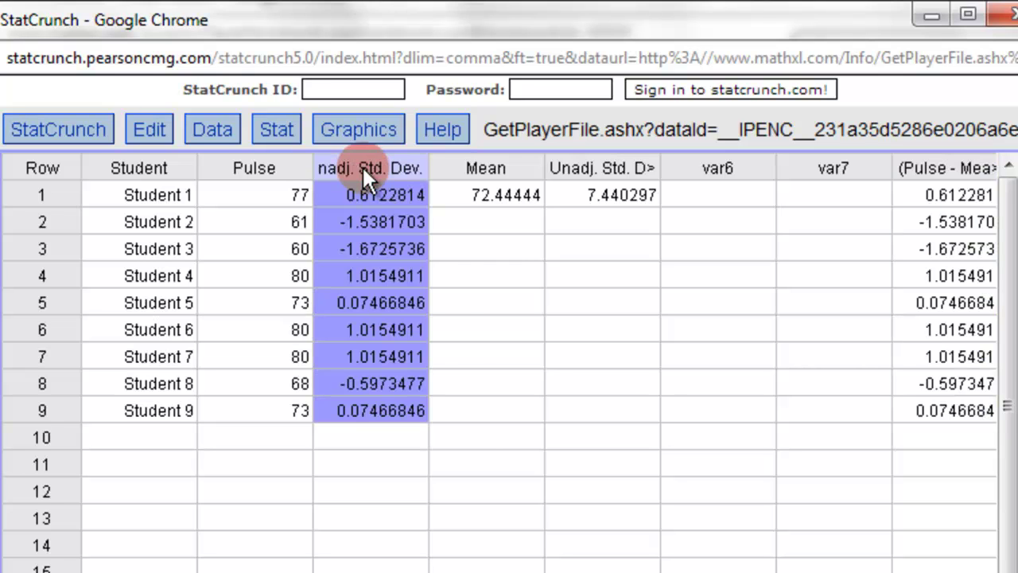
left_click(480, 434)
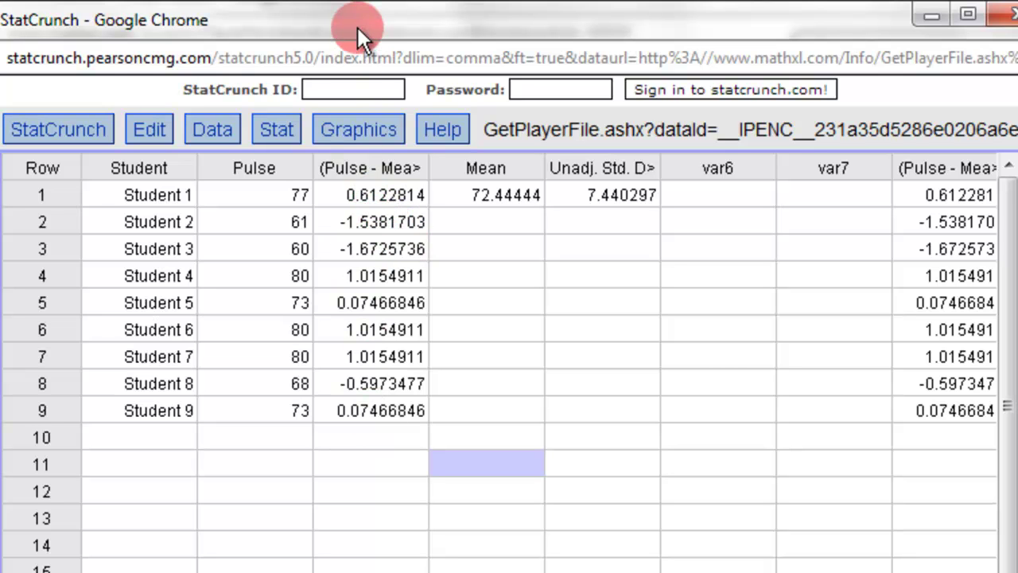
left_click(380, 194)
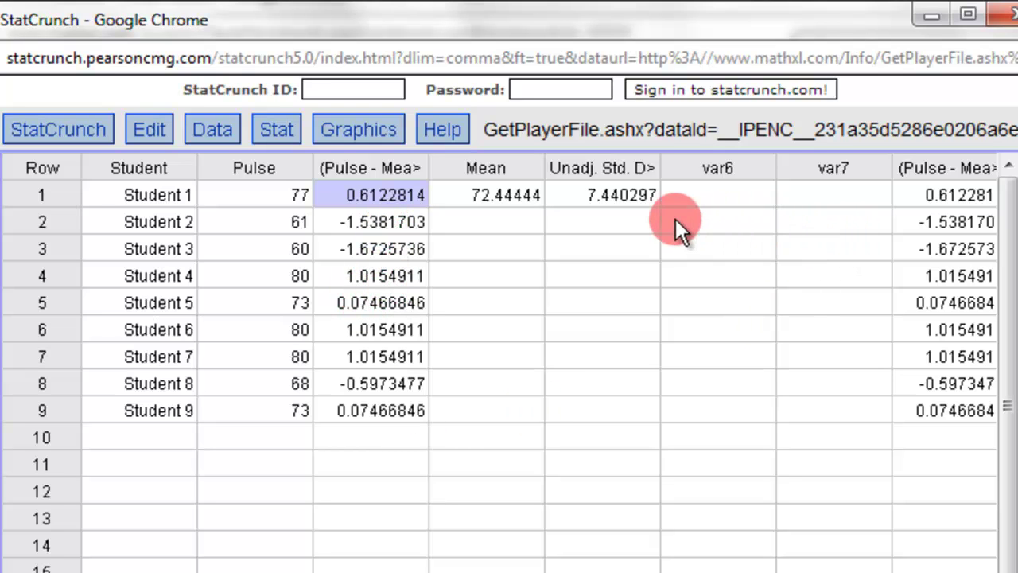
left_click(485, 525)
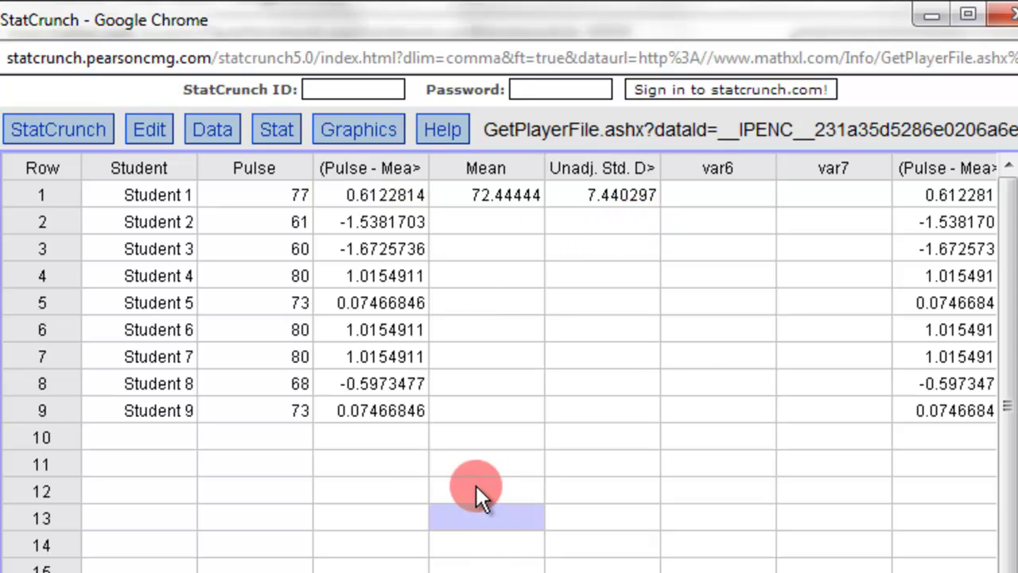